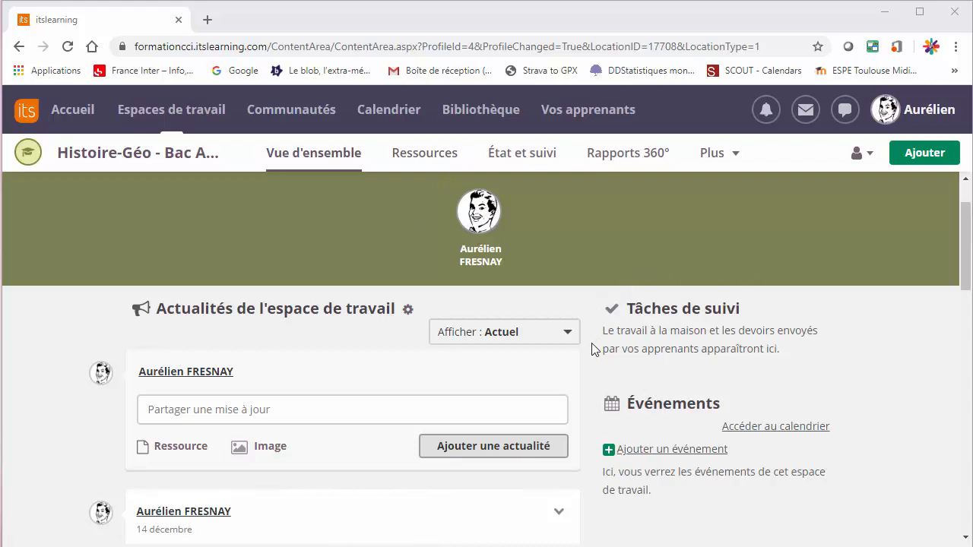
- Start adding a new Tâche to the resources of the Histoire-Géo workspace
{"action": "left_click", "coordinate": [441, 158]}
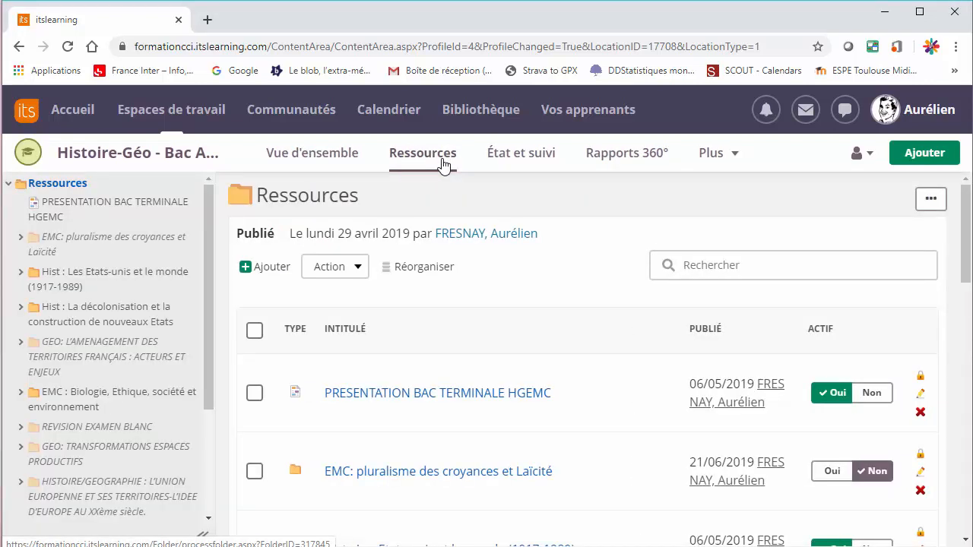
{"action": "left_click", "coordinate": [277, 271]}
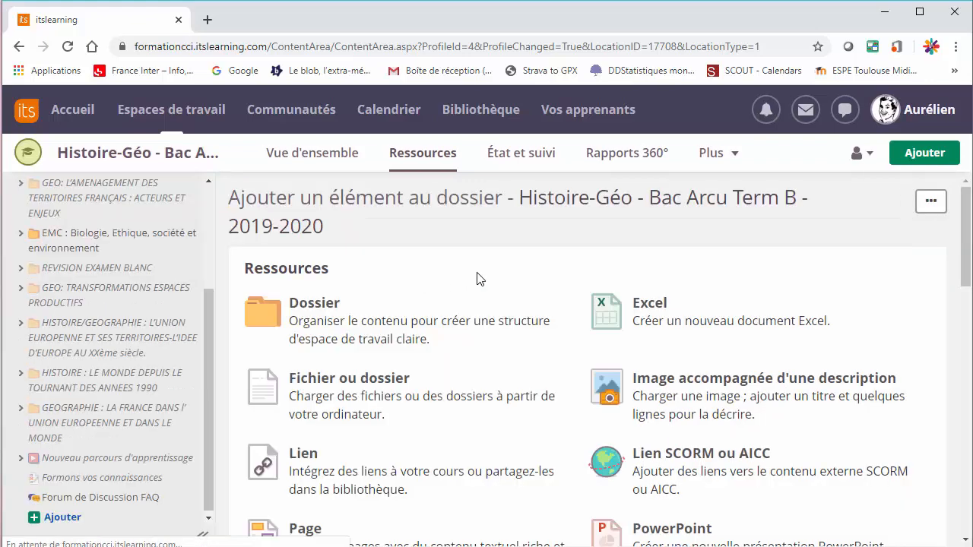
{"action": "scroll", "coordinate": [536, 295], "scroll_direction": "down", "scroll_amount": 6}
{"action": "scroll", "coordinate": [536, 295], "scroll_direction": "down", "scroll_amount": 5}
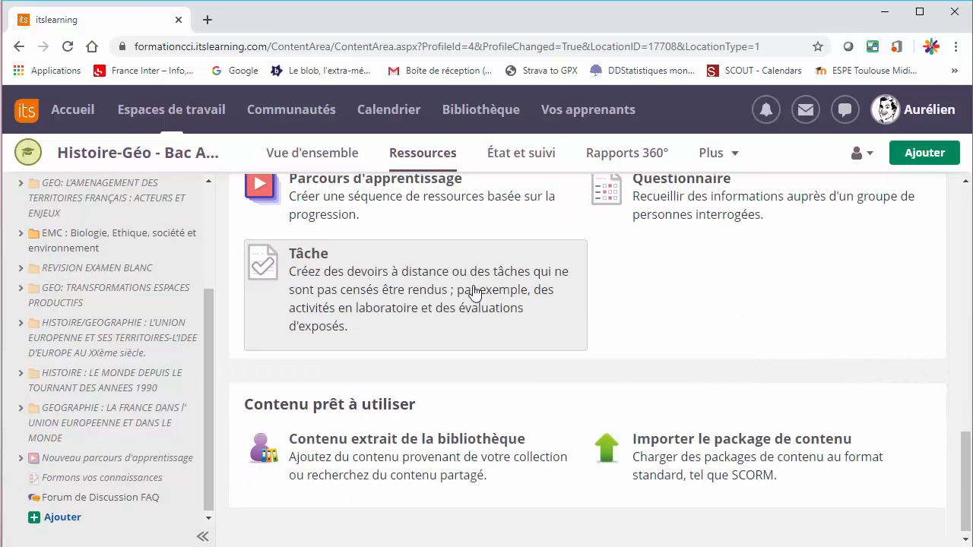
{"action": "left_click", "coordinate": [474, 292]}
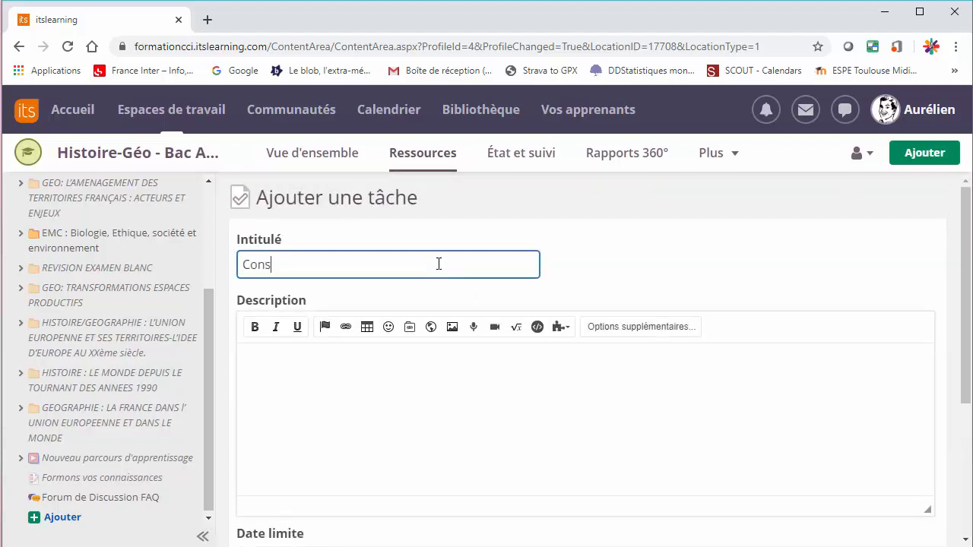
- Title the task "Consignes pour le semaine 15" and describe reading parties 1 et 2 of "la décolonisation" and answering the 8 questions of "La décolonisations: testez-vous"
{"action": "type", "text": "Consignes ^pour le se"}
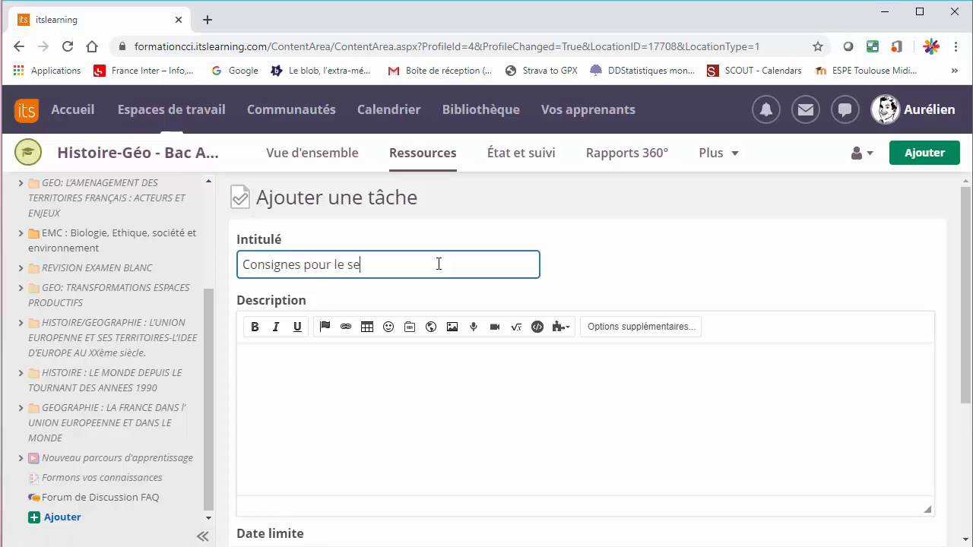
{"action": "type", "text": "maine 15"}
{"action": "left_click", "coordinate": [396, 363]}
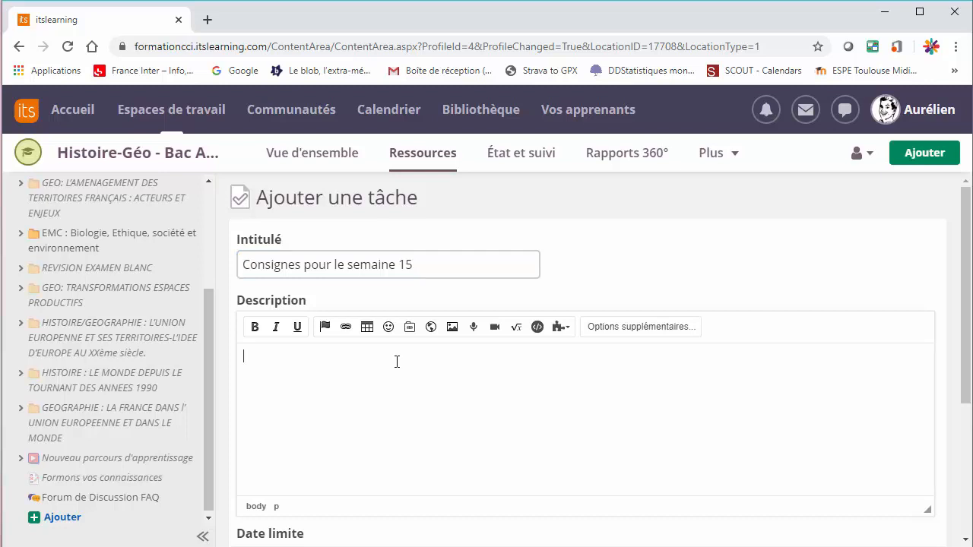
{"action": "type", "text": "Bonjour à tous, Pour la fin de la semaine je souhaiterai que vous lisiez les parties 1 et 2 du supports de cours \"la décolonisation\", puis que vous répondiez aux 8 questions de l'exercice intitulé \"La décolonisations: testez-vous\" Bon Courage A. Fresnay"}
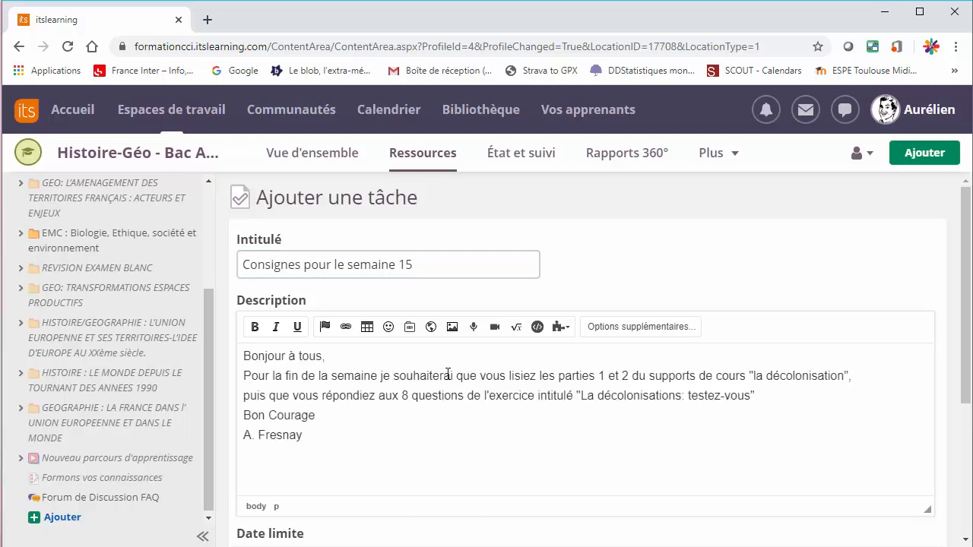
- Make the words "parties 1 et 2" bold in the task description
{"action": "scroll", "coordinate": [343, 396], "scroll_direction": "down", "scroll_amount": 2}
{"action": "scroll", "coordinate": [471, 326], "scroll_direction": "up", "scroll_amount": 1}
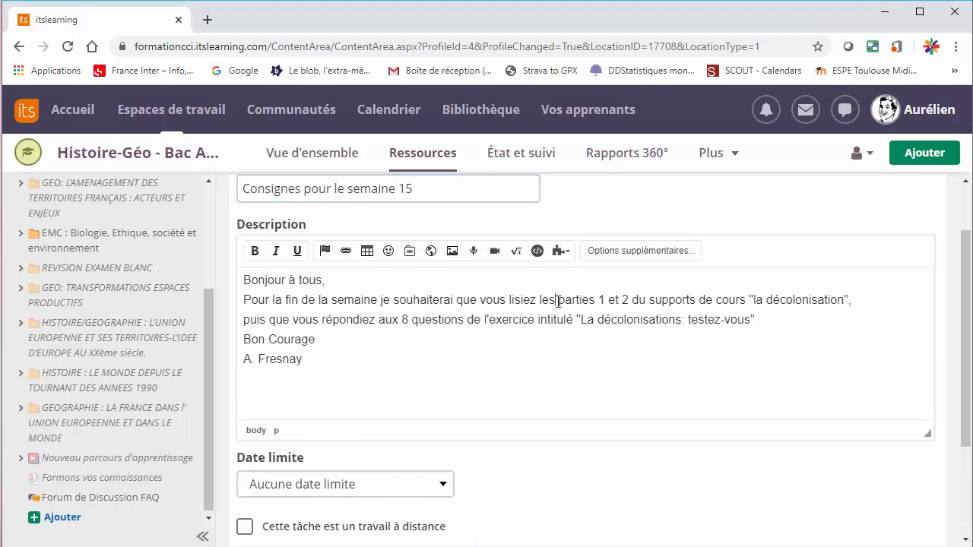
{"action": "left_click_drag", "start_coordinate": [558, 301], "coordinate": [632, 302]}
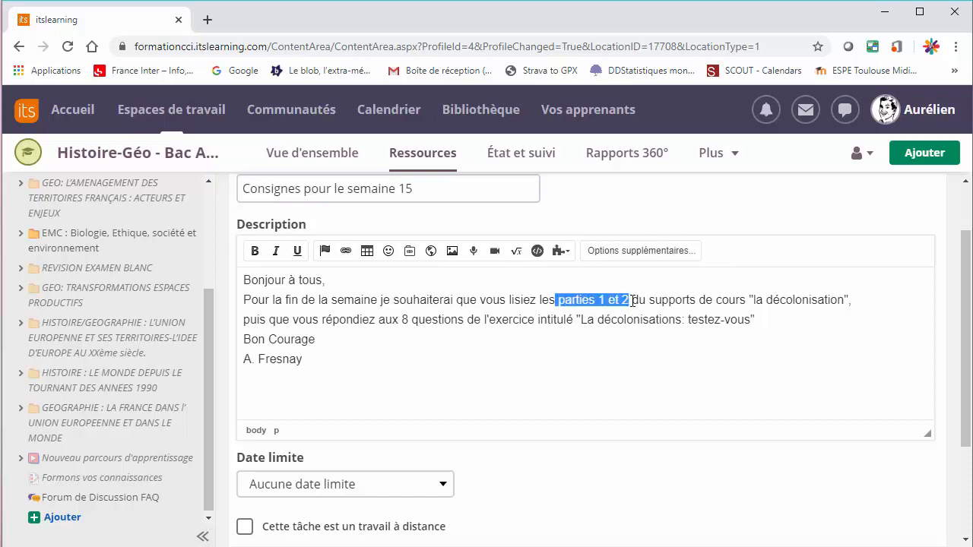
{"action": "left_click", "coordinate": [255, 251]}
{"action": "left_click", "coordinate": [601, 345]}
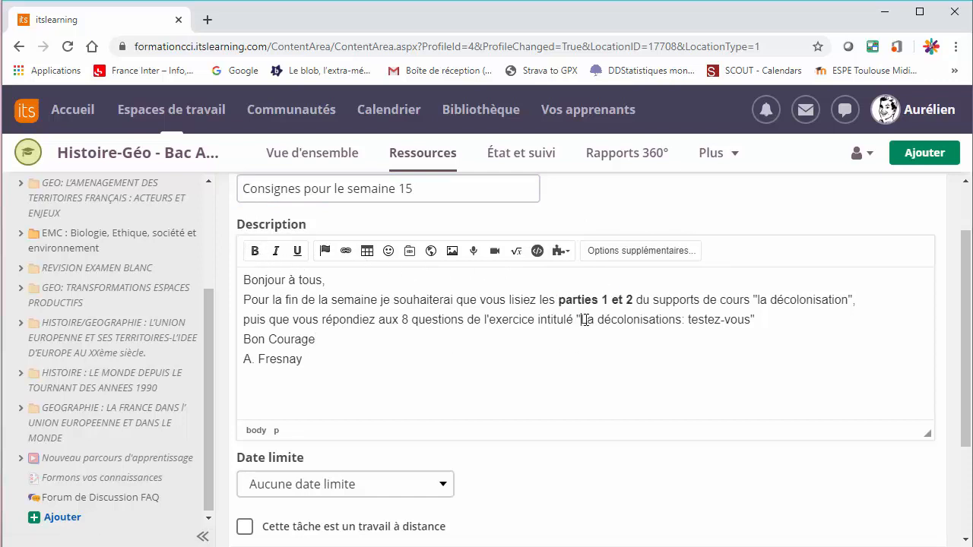
{"action": "left_click_drag", "start_coordinate": [583, 319], "coordinate": [742, 329]}
{"action": "left_click", "coordinate": [395, 356]}
- Set the task's deadline to "À la fin d'un jour donné" with the date 03/04/2020
{"action": "scroll", "coordinate": [430, 320], "scroll_direction": "down", "scroll_amount": 1}
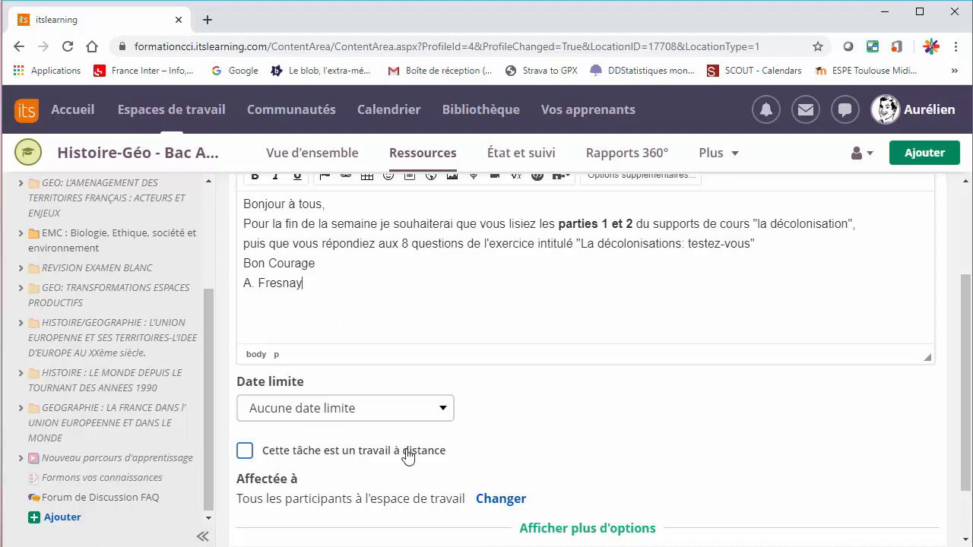
{"action": "left_click", "coordinate": [438, 408]}
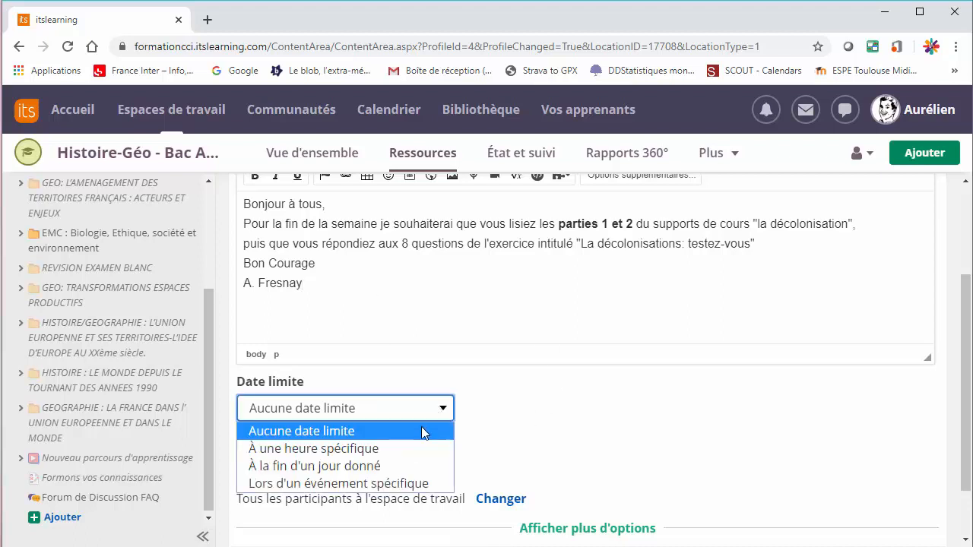
{"action": "left_click", "coordinate": [409, 464]}
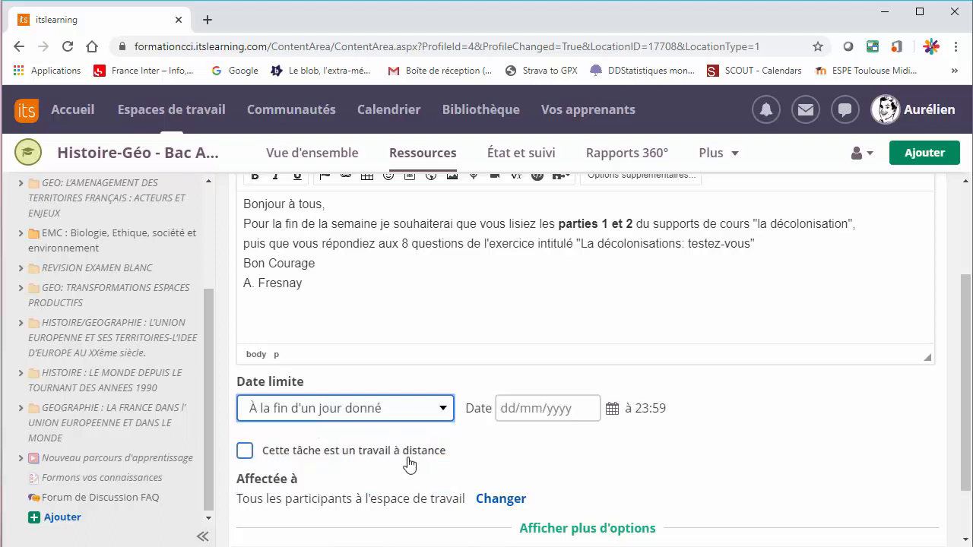
{"action": "left_click", "coordinate": [536, 412]}
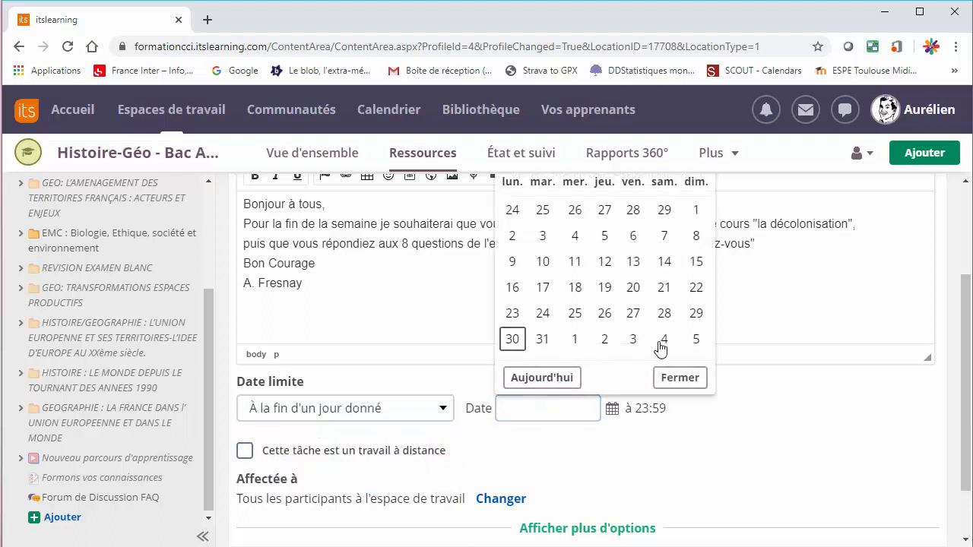
{"action": "left_click", "coordinate": [634, 342]}
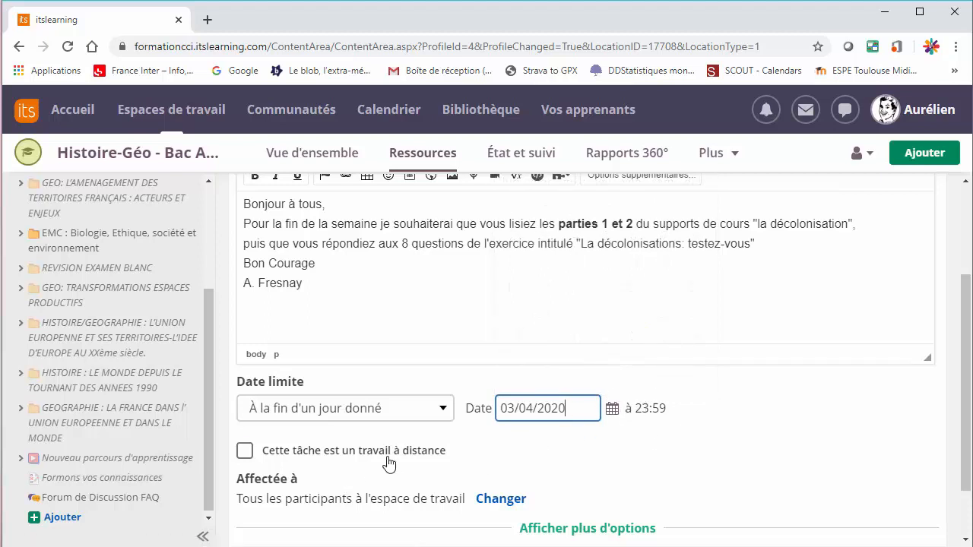
- Mark the task as remote work and confirm its assignment without selecting specific participants
{"action": "scroll", "coordinate": [387, 462], "scroll_direction": "down", "scroll_amount": 1}
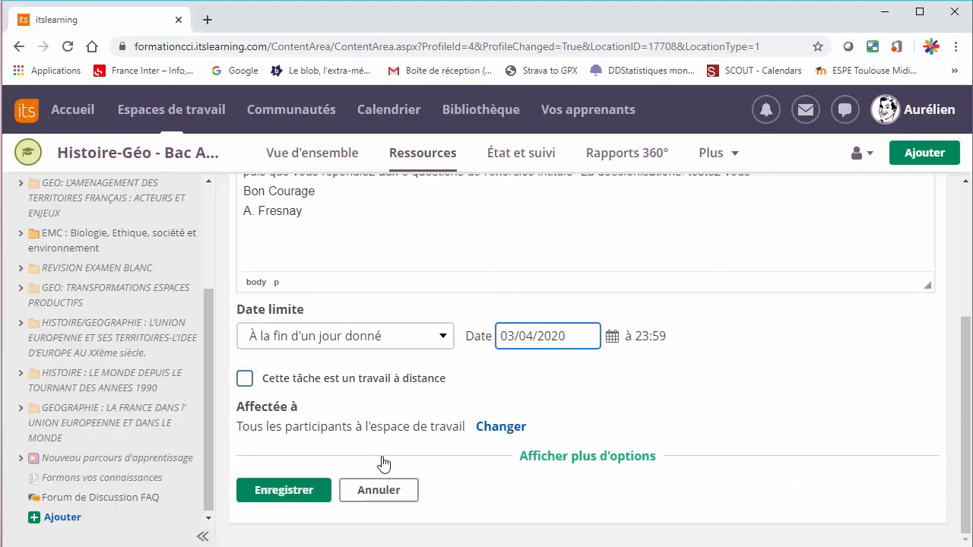
{"action": "left_click", "coordinate": [245, 379]}
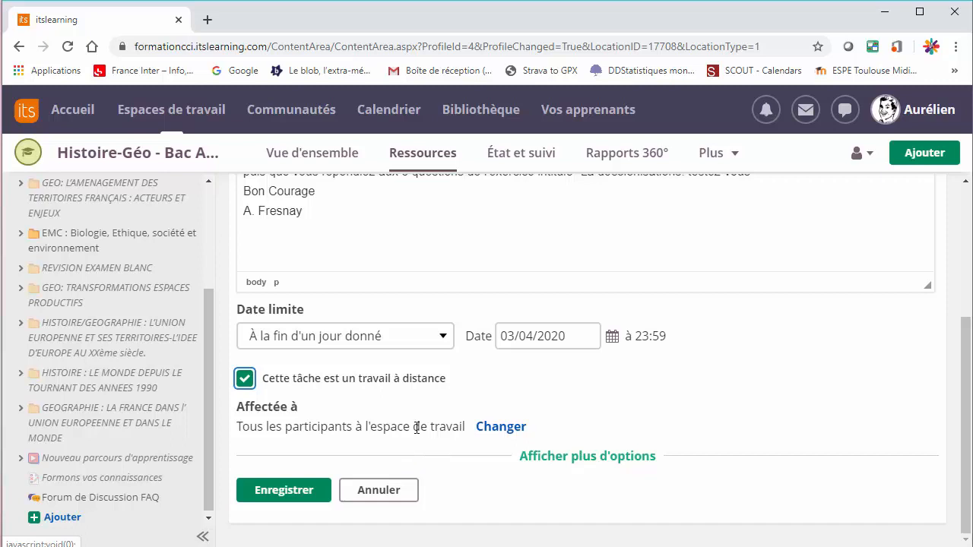
{"action": "left_click", "coordinate": [502, 428]}
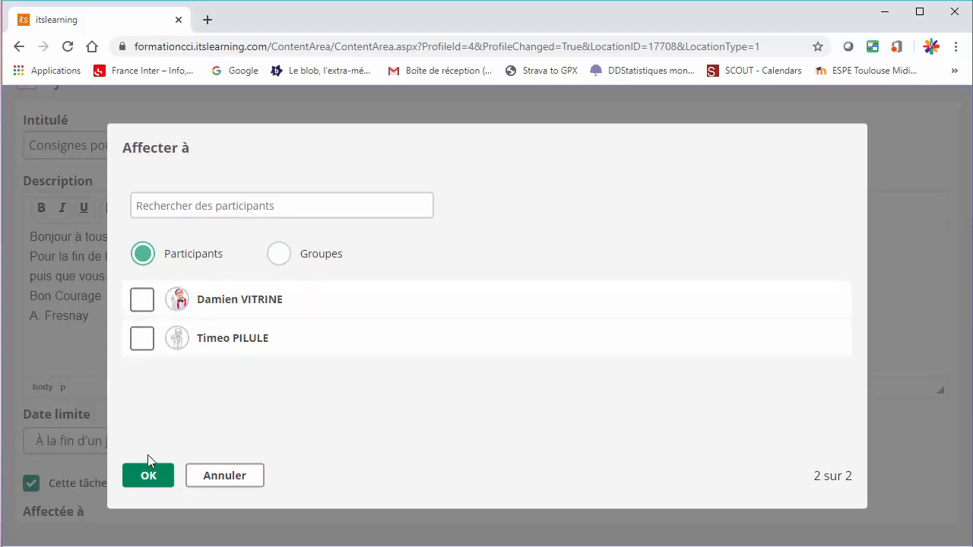
{"action": "left_click", "coordinate": [148, 475]}
- Expand the additional task options and attach the Word file "DECOLONISATION cours" from the computer
{"action": "scroll", "coordinate": [490, 470], "scroll_direction": "down", "scroll_amount": 2}
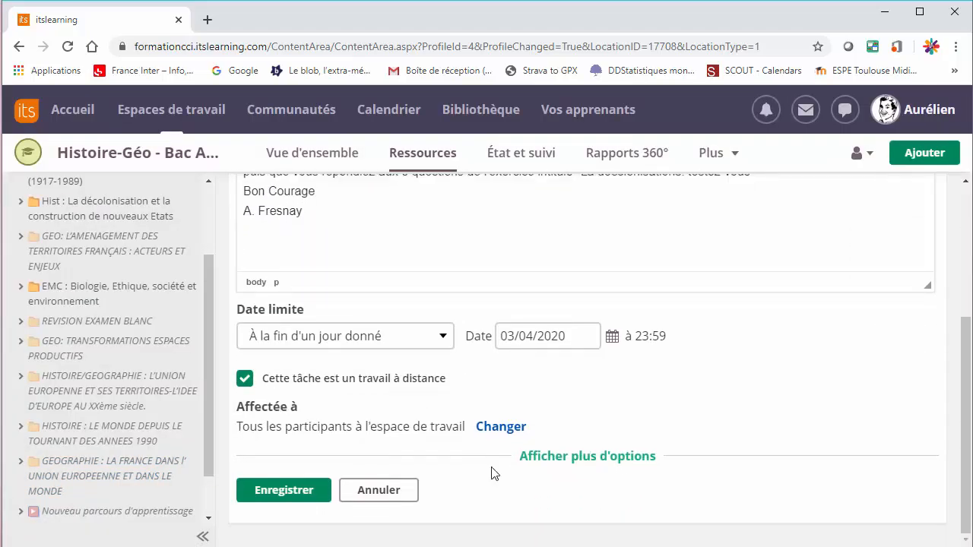
{"action": "left_click", "coordinate": [562, 461]}
{"action": "scroll", "coordinate": [646, 426], "scroll_direction": "down", "scroll_amount": 3}
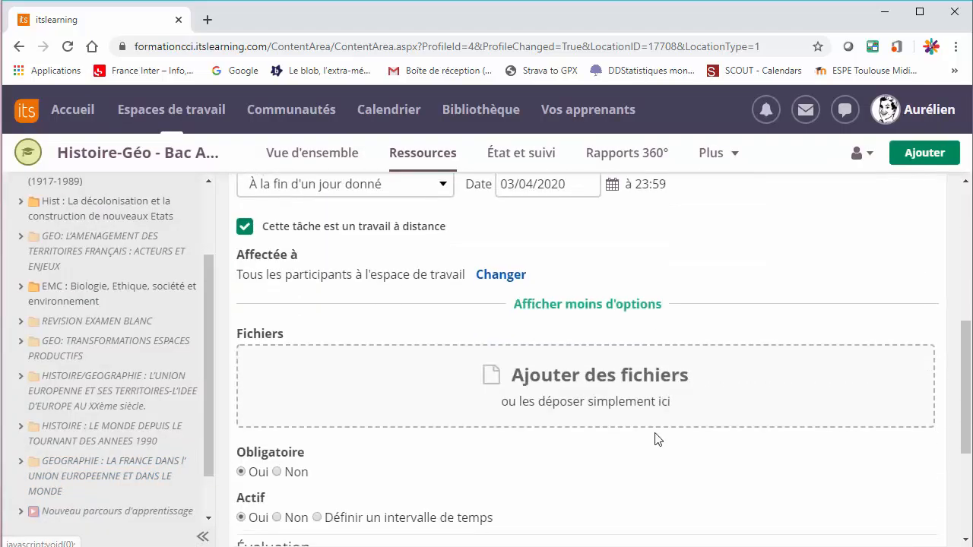
{"action": "scroll", "coordinate": [589, 375], "scroll_direction": "up", "scroll_amount": 6}
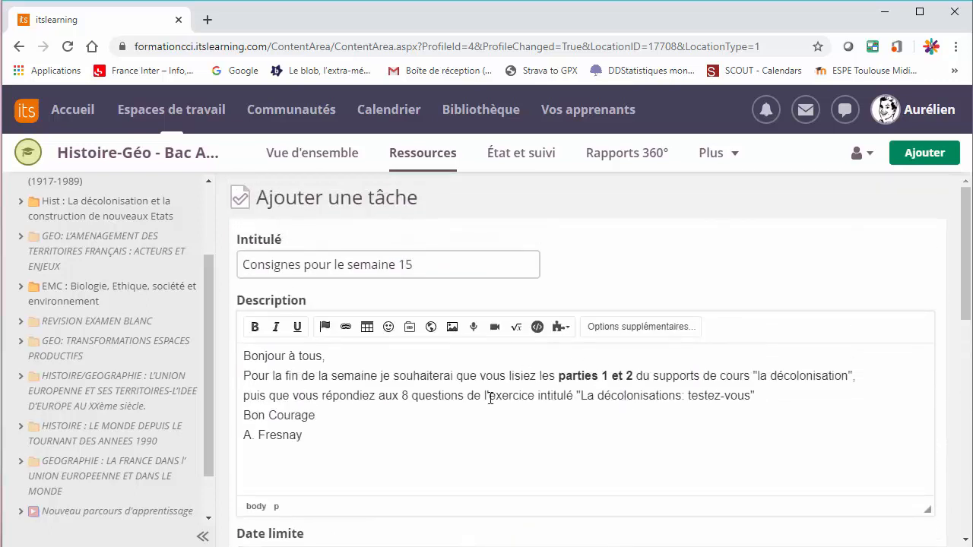
{"action": "scroll", "coordinate": [631, 439], "scroll_direction": "down", "scroll_amount": 4}
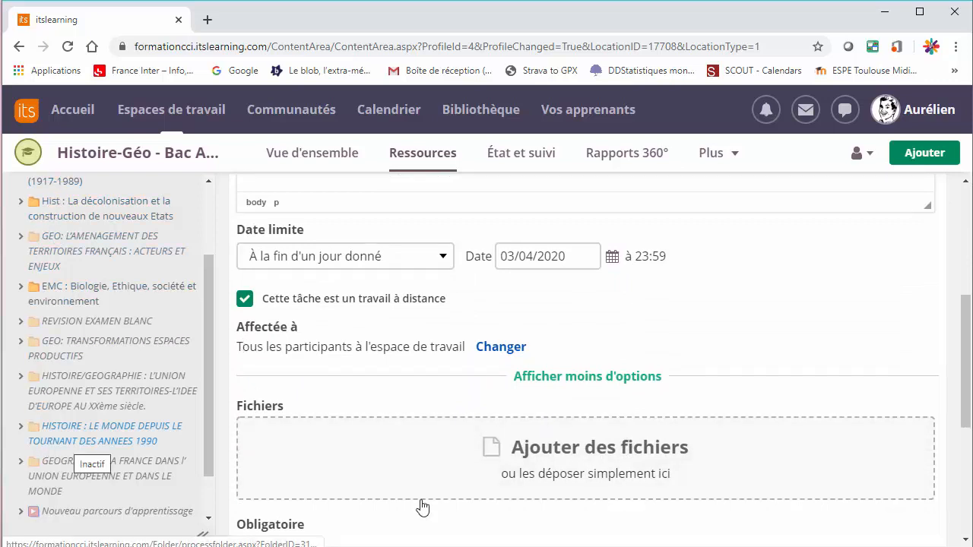
{"action": "left_click", "coordinate": [561, 448]}
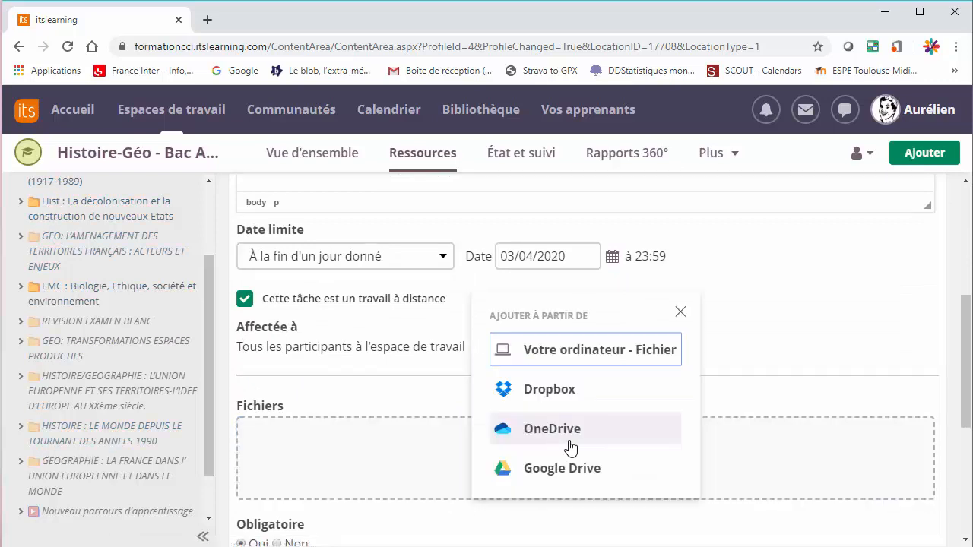
{"action": "left_click", "coordinate": [532, 351]}
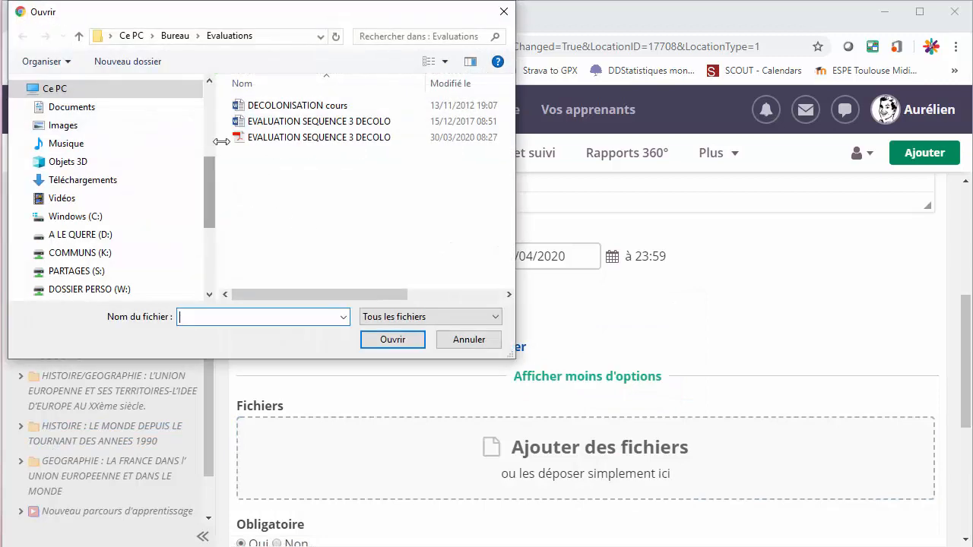
{"action": "left_click", "coordinate": [285, 106]}
{"action": "left_click", "coordinate": [392, 339]}
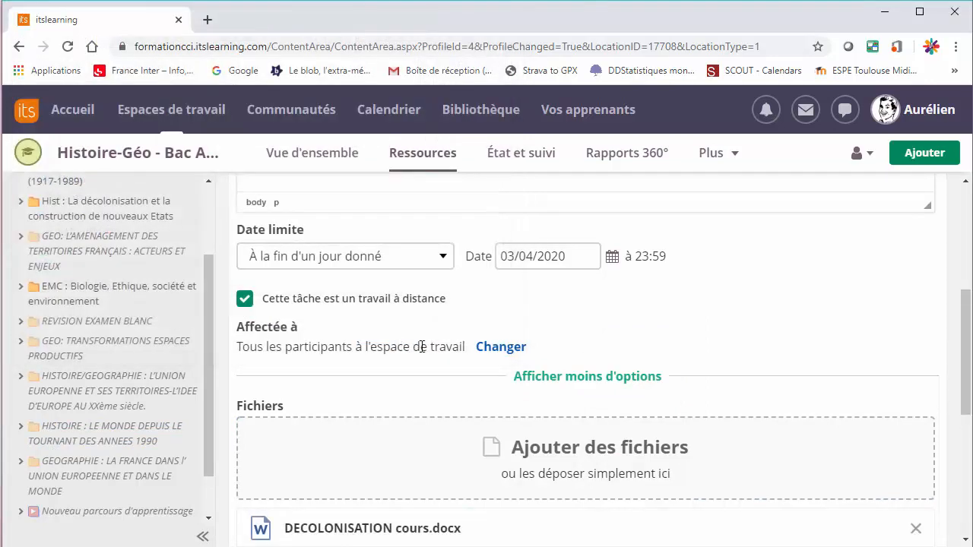
- Keep the evaluation on "Suivi du déroulement de la tâche" with participants allowed to define completion, and save the task
{"action": "scroll", "coordinate": [416, 343], "scroll_direction": "down", "scroll_amount": 3}
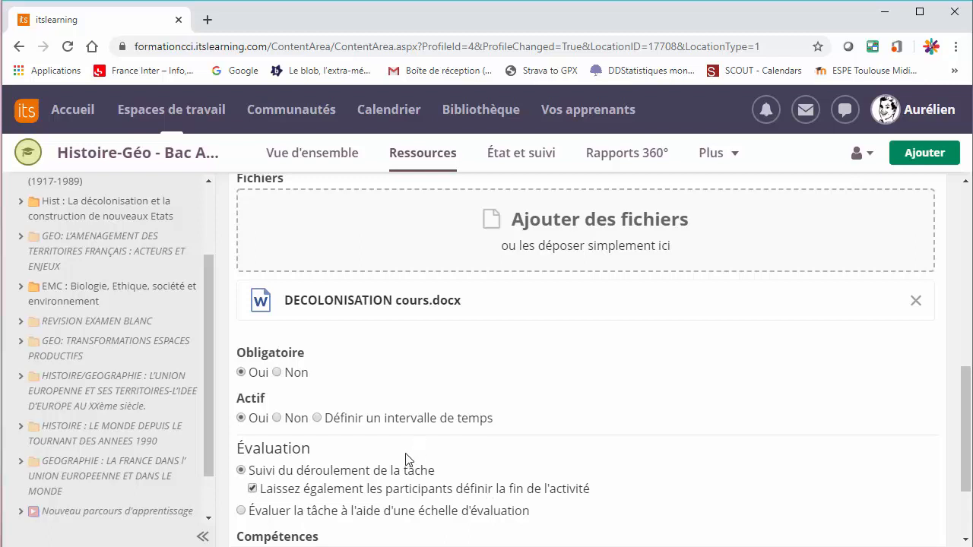
{"action": "scroll", "coordinate": [402, 452], "scroll_direction": "down", "scroll_amount": 1}
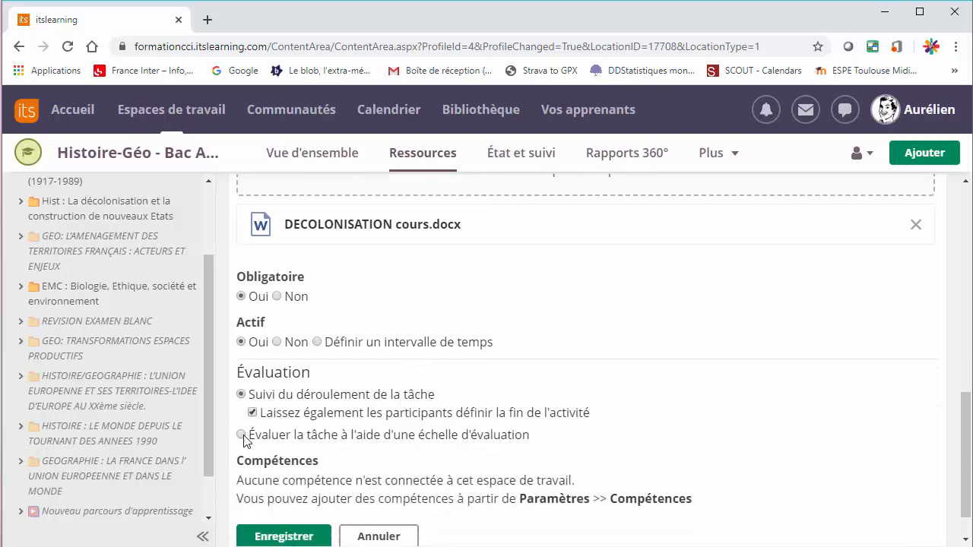
{"action": "left_click", "coordinate": [242, 436]}
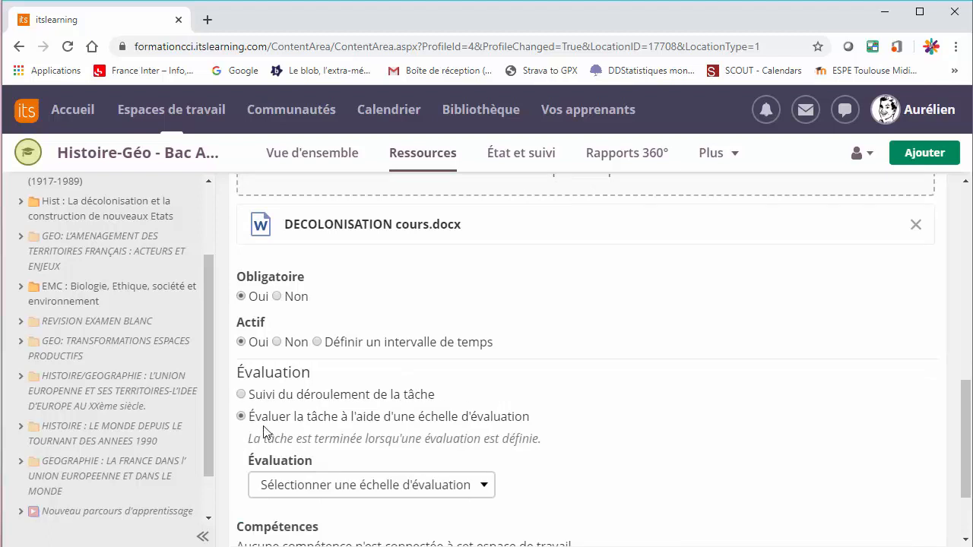
{"action": "left_click", "coordinate": [242, 395]}
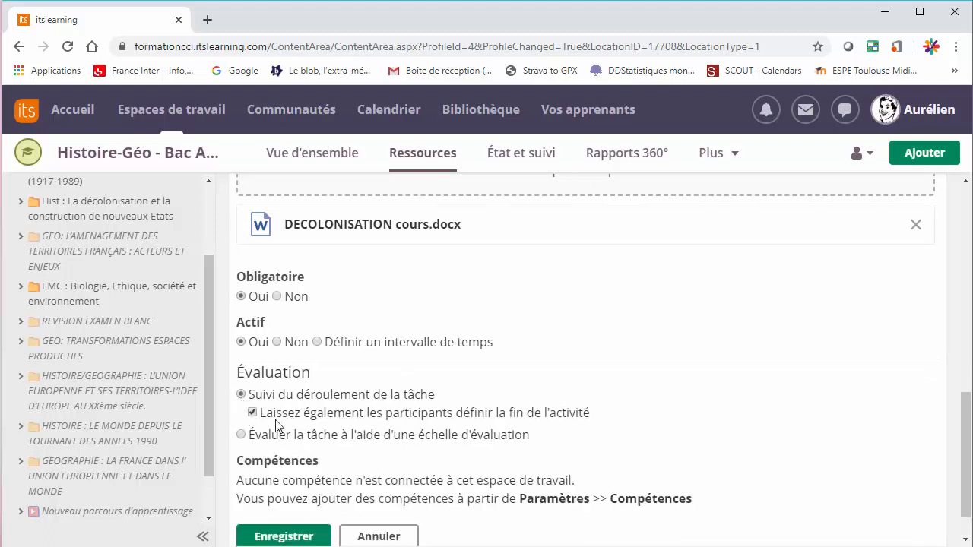
{"action": "scroll", "coordinate": [547, 410], "scroll_direction": "down", "scroll_amount": 1}
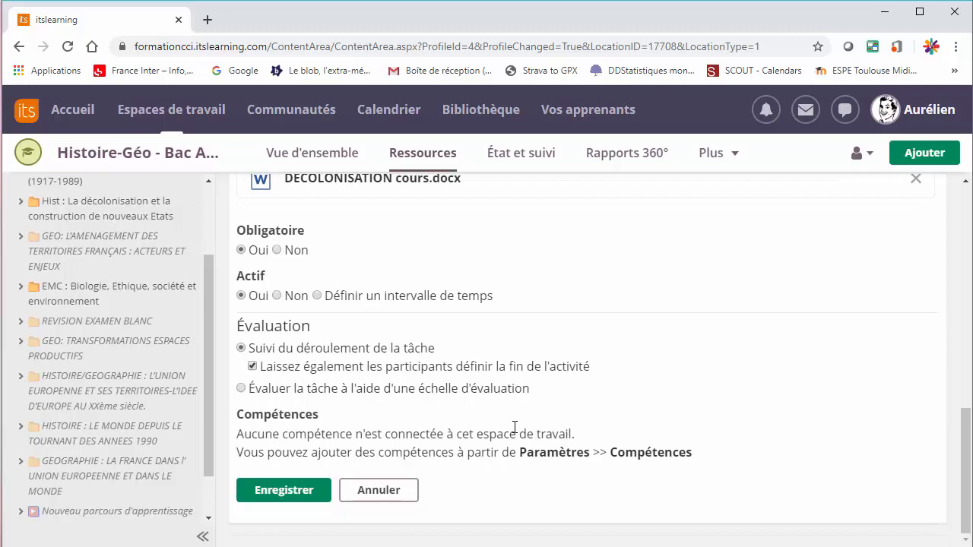
{"action": "left_click", "coordinate": [302, 494]}
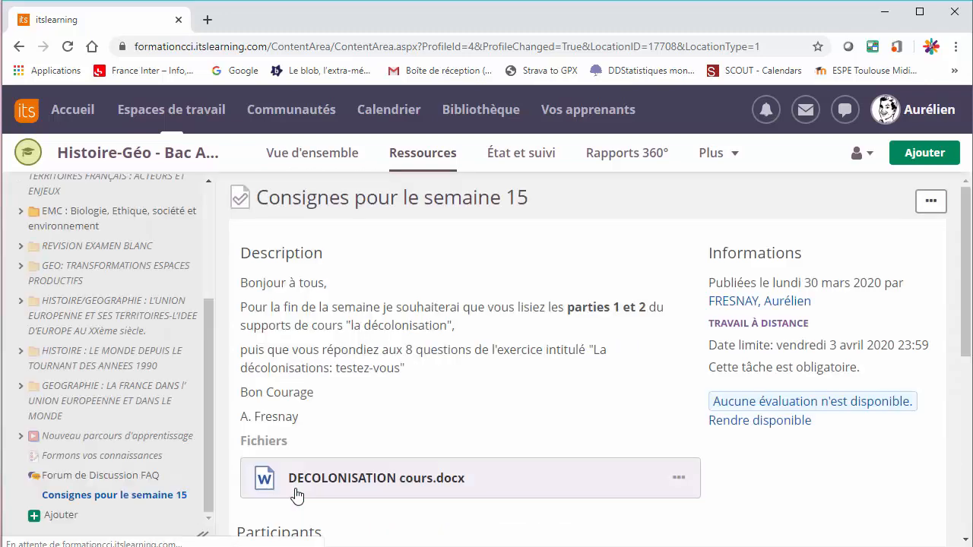
- Display the workspace as Élève and open the "Consignes pour le semaine 15" task to review its description, deadline and attached file
{"action": "left_click", "coordinate": [868, 158]}
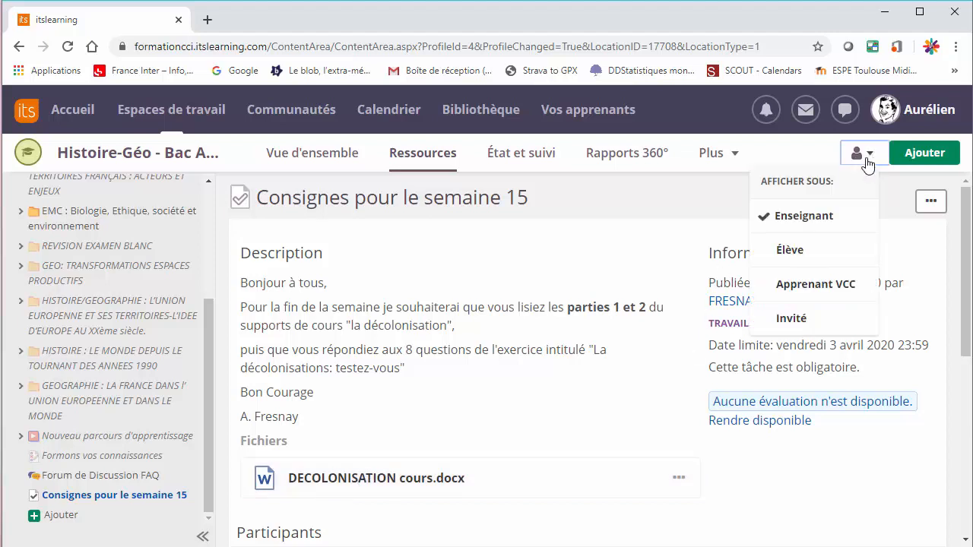
{"action": "left_click", "coordinate": [785, 253]}
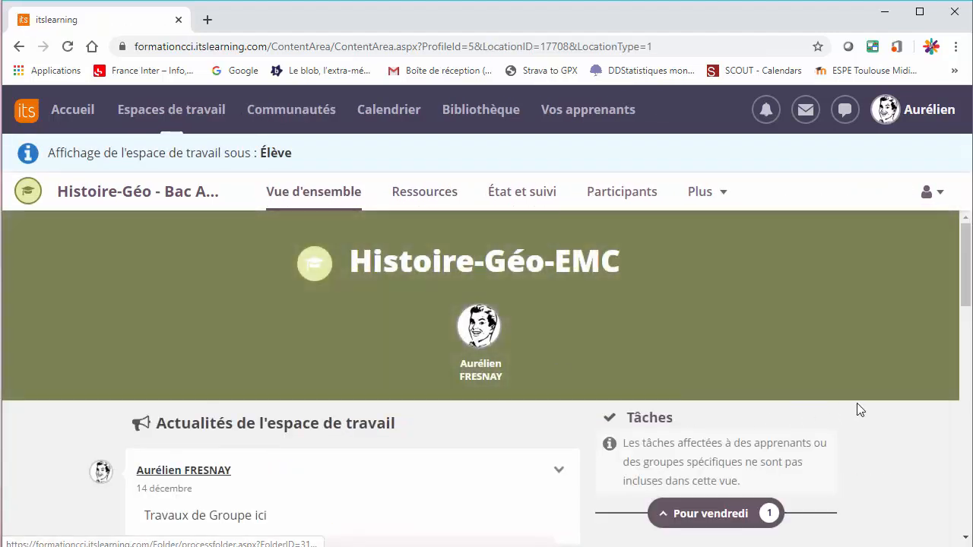
{"action": "scroll", "coordinate": [920, 405], "scroll_direction": "down", "scroll_amount": 1}
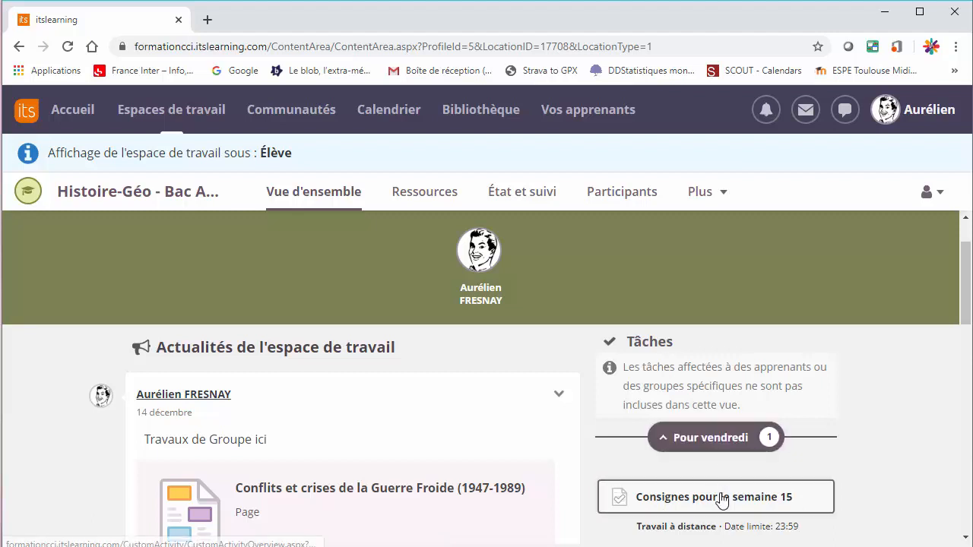
{"action": "left_click", "coordinate": [721, 450]}
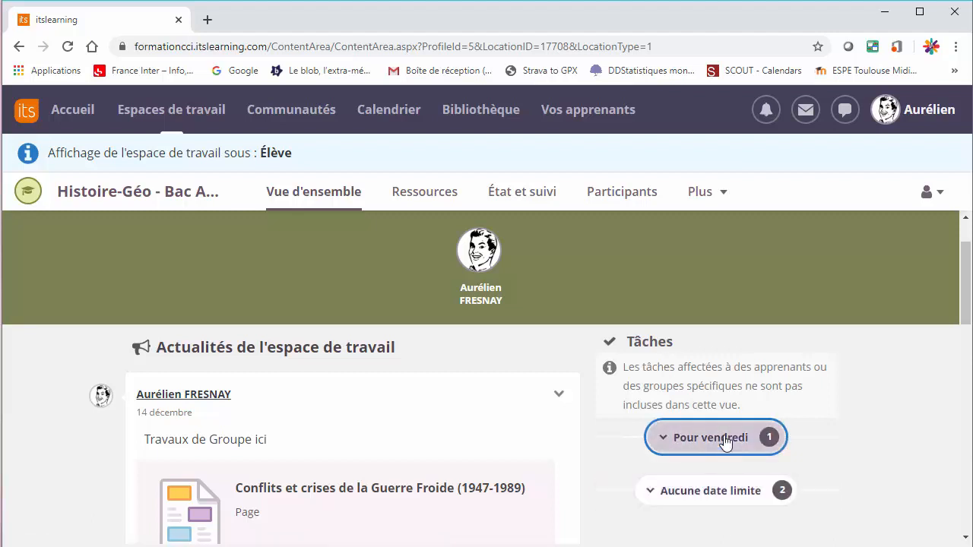
{"action": "left_click", "coordinate": [722, 441]}
{"action": "left_click", "coordinate": [717, 503]}
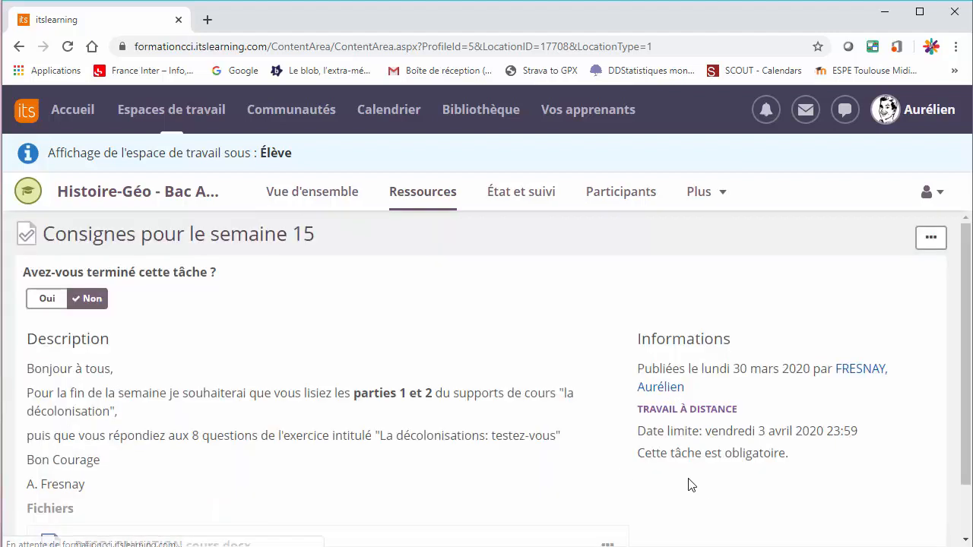
{"action": "scroll", "coordinate": [927, 403], "scroll_direction": "down", "scroll_amount": 1}
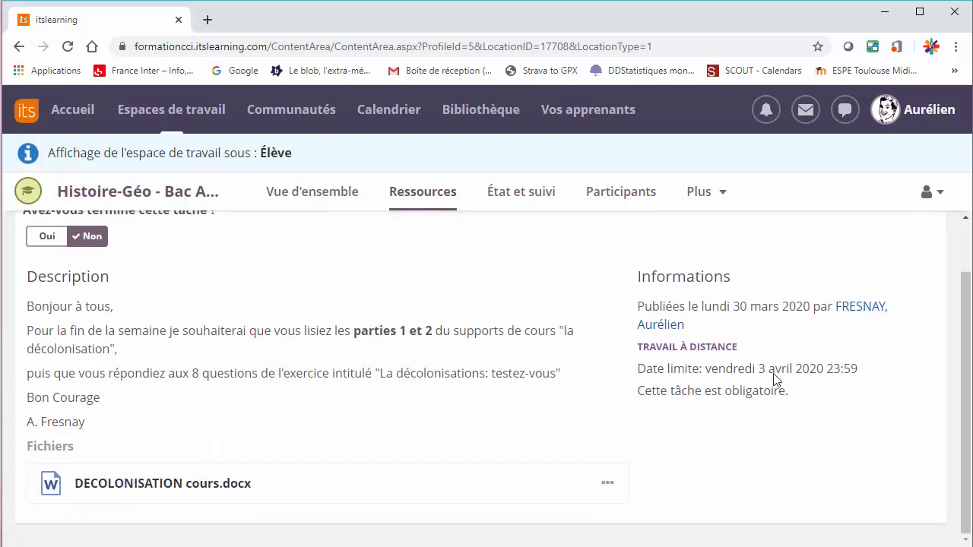
{"action": "scroll", "coordinate": [460, 417], "scroll_direction": "up", "scroll_amount": 1}
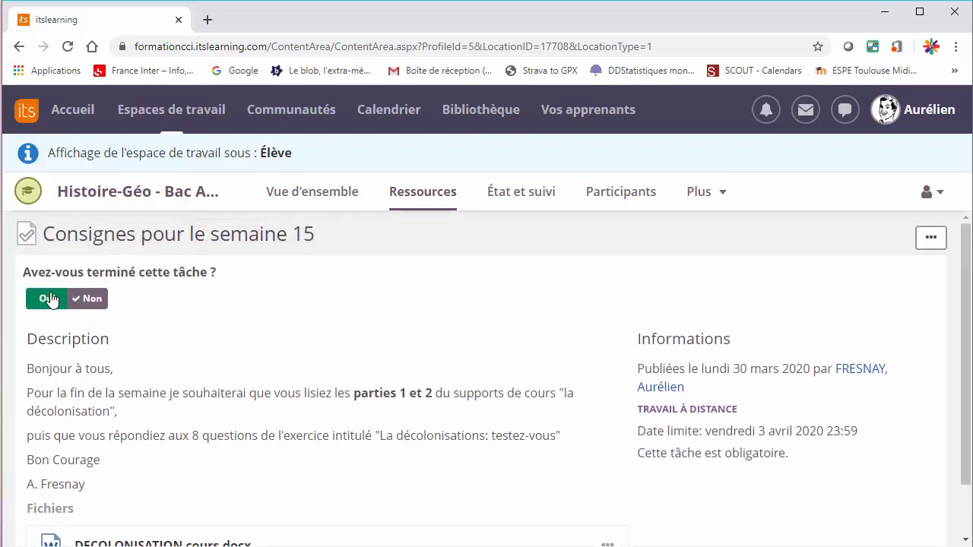
{"action": "scroll", "coordinate": [532, 365], "scroll_direction": "down", "scroll_amount": 1}
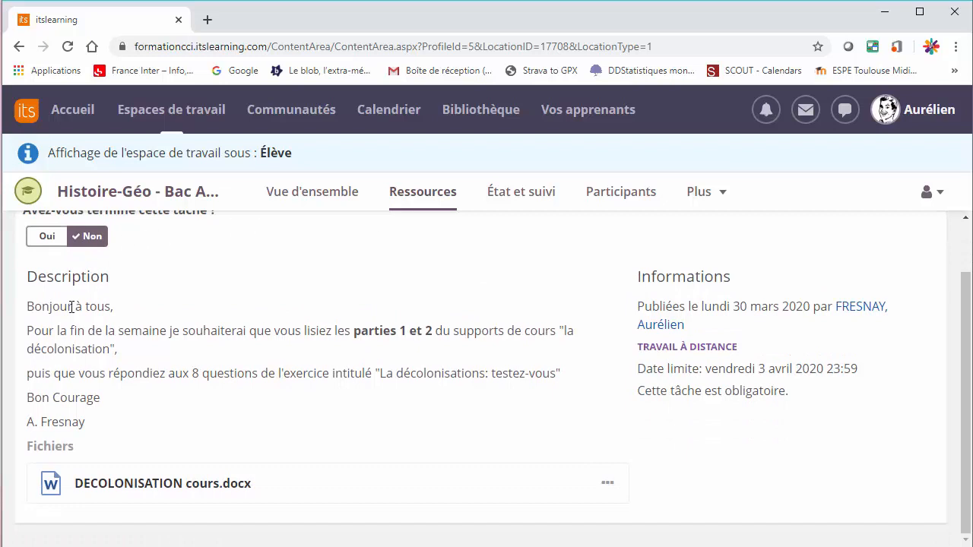